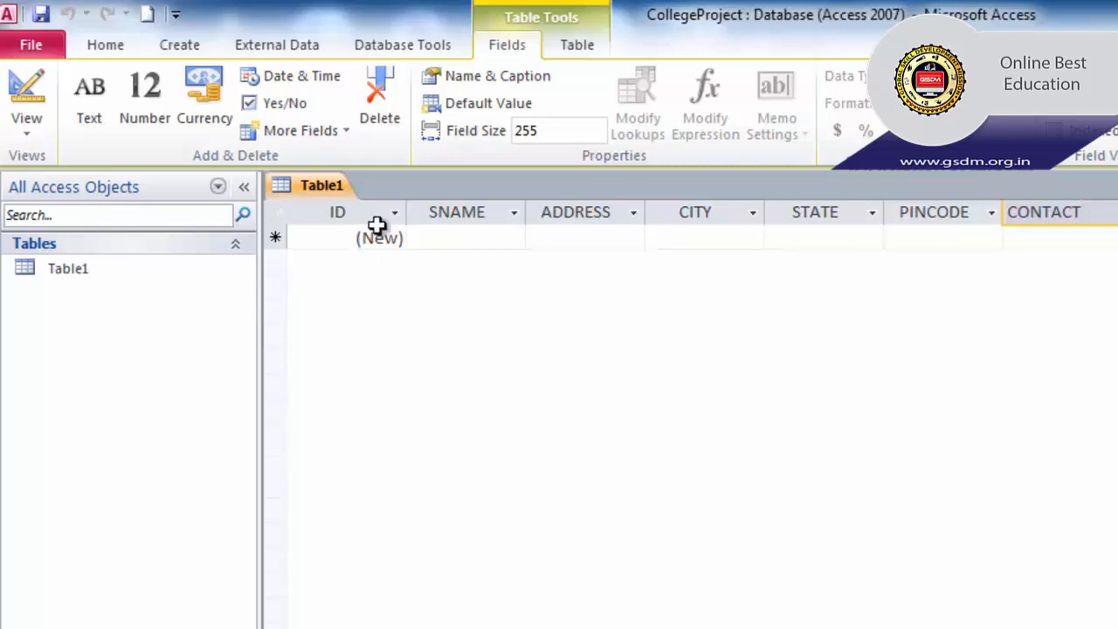
# - Enter the first student's name in the SNAME cell of the new row
pyautogui.click(431, 237)
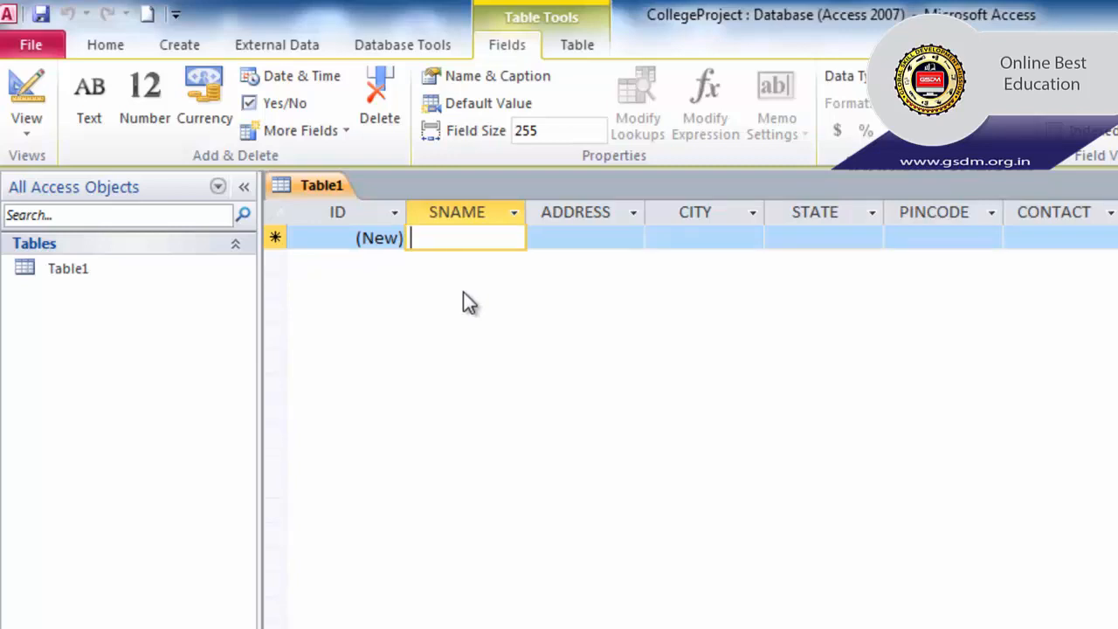
pyautogui.write('Shammi')
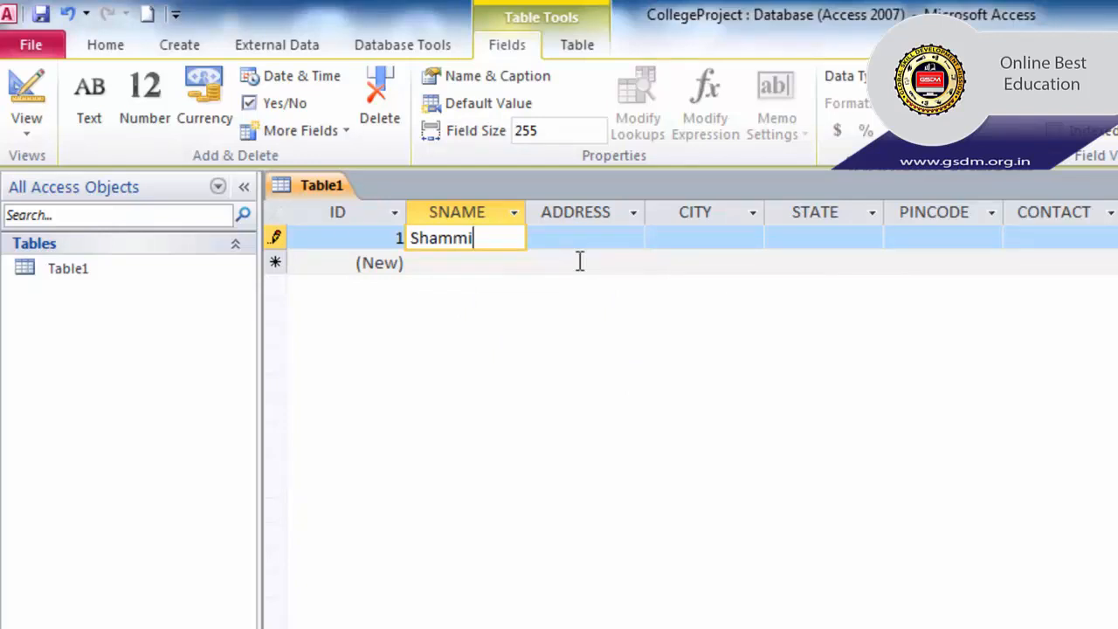
pyautogui.press('Tab')
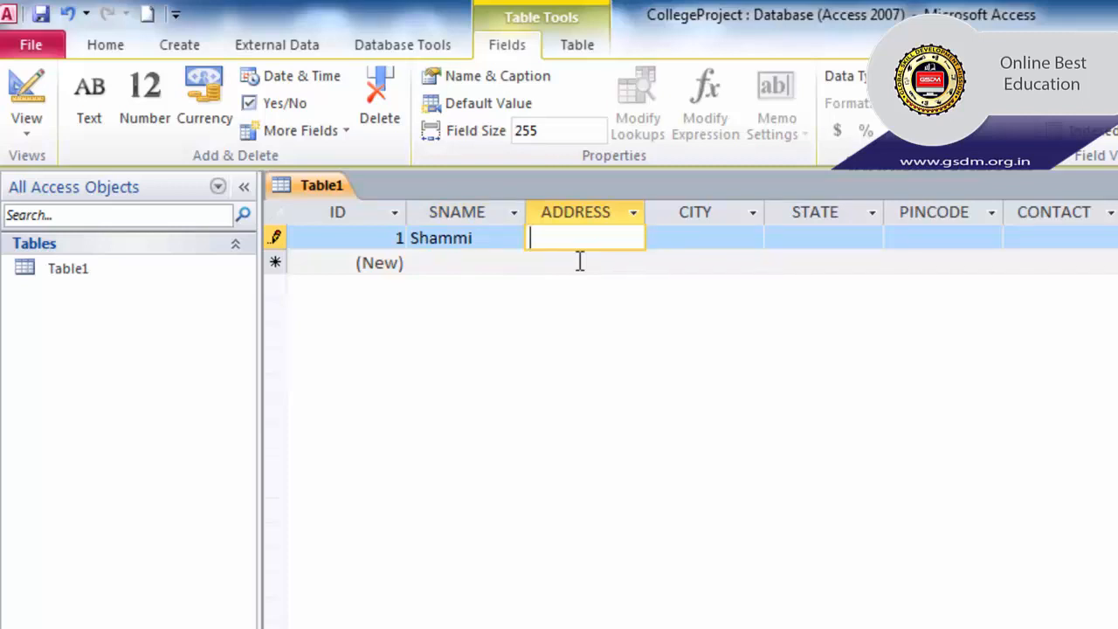
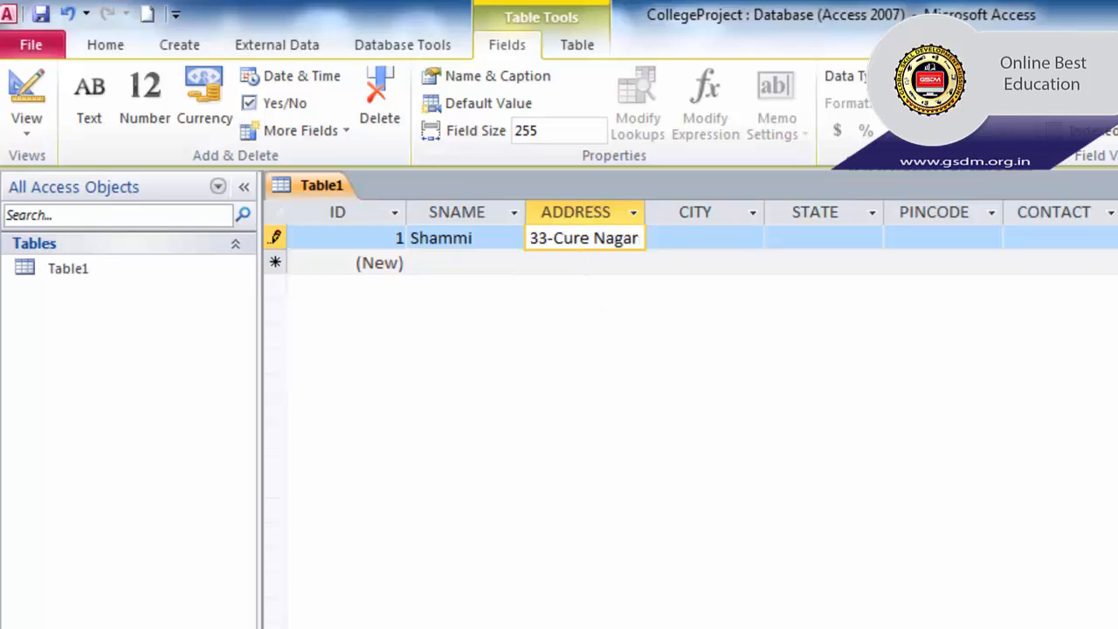
# - Type the first student's street address in the ADDRESS cell, fixing typos along the way
pyautogui.press('Tab')
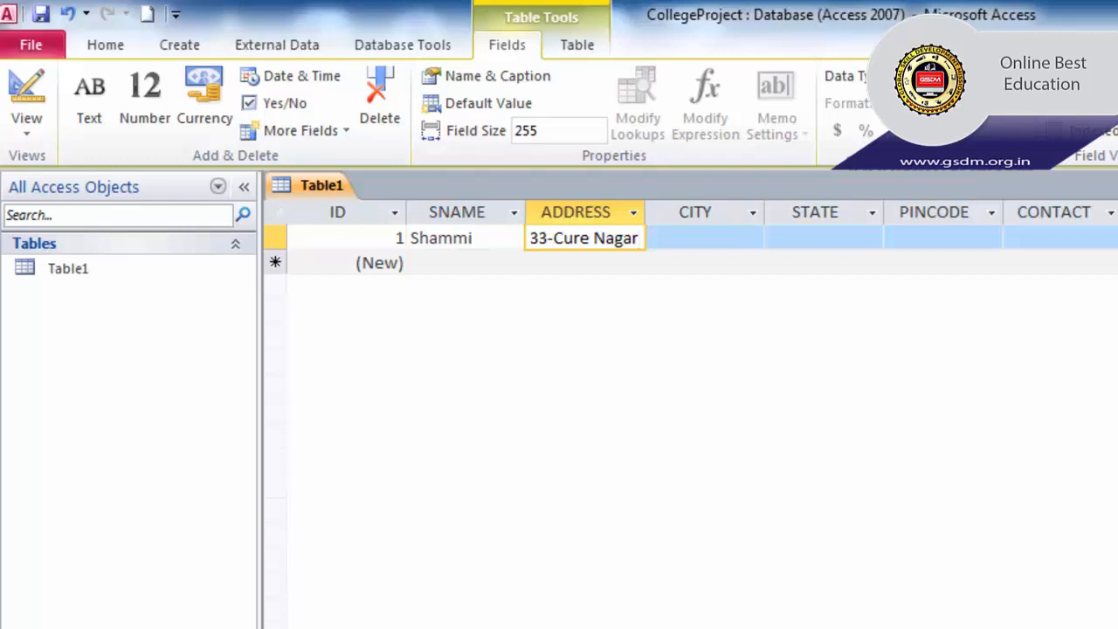
# - Fill in the first record's city Ambala, state Haryana, PIN code and contact number
pyautogui.press('Tab')
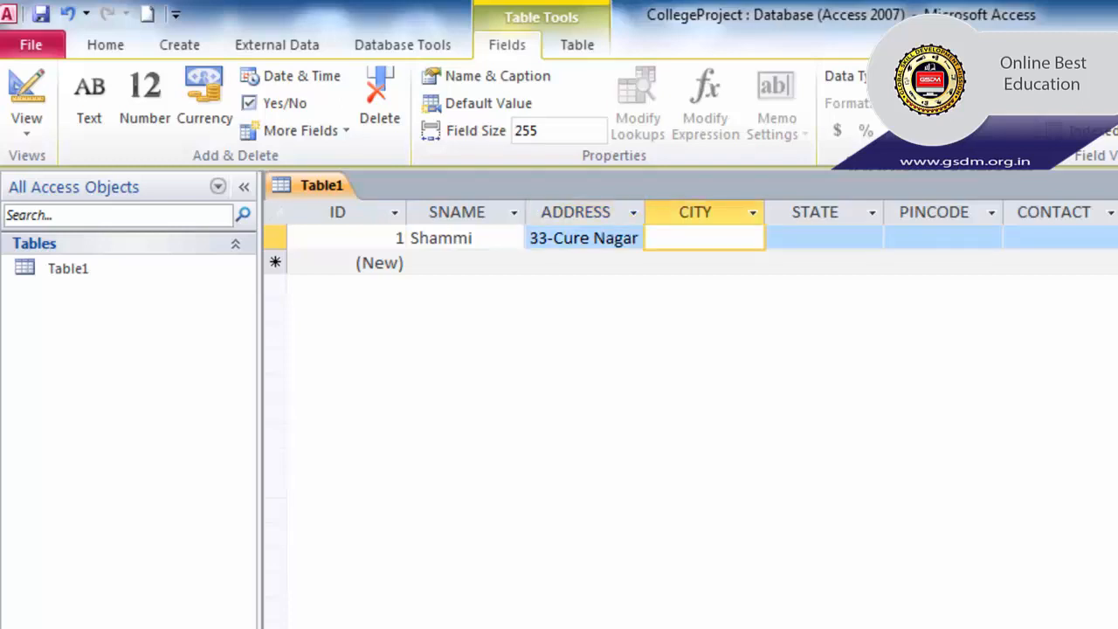
pyautogui.write('Ambala')
pyautogui.press('Tab')
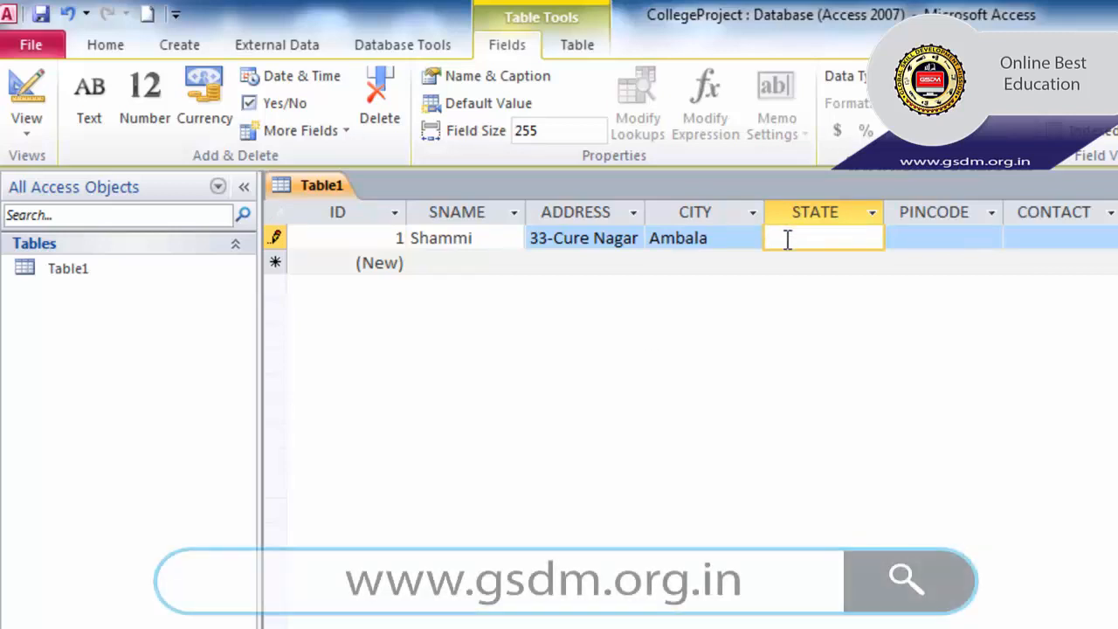
pyautogui.write('Haryana')
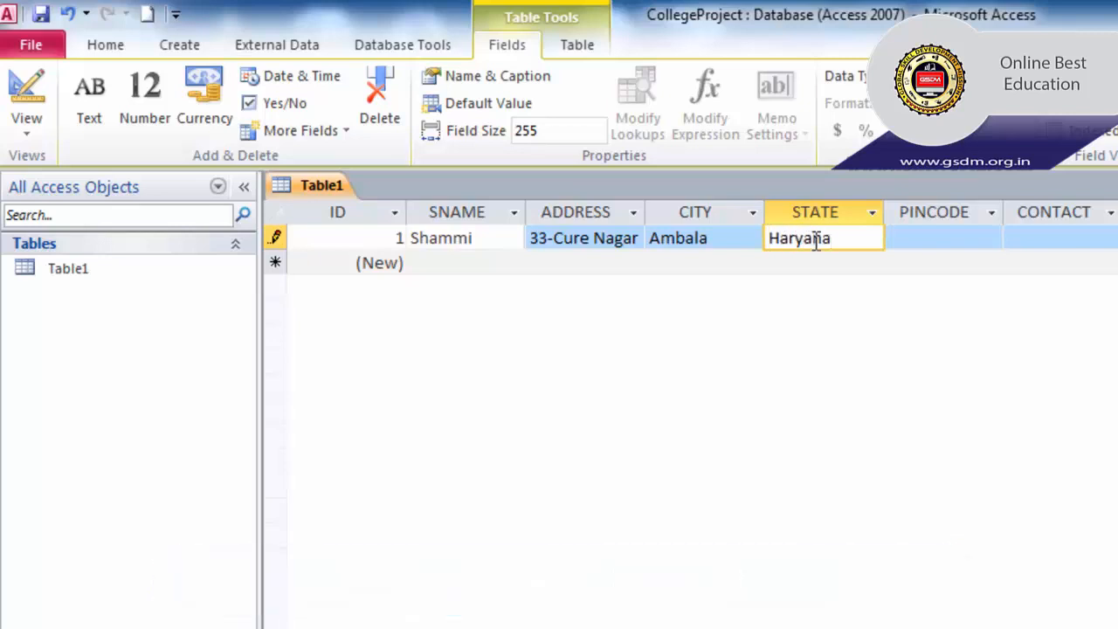
pyautogui.click(906, 237)
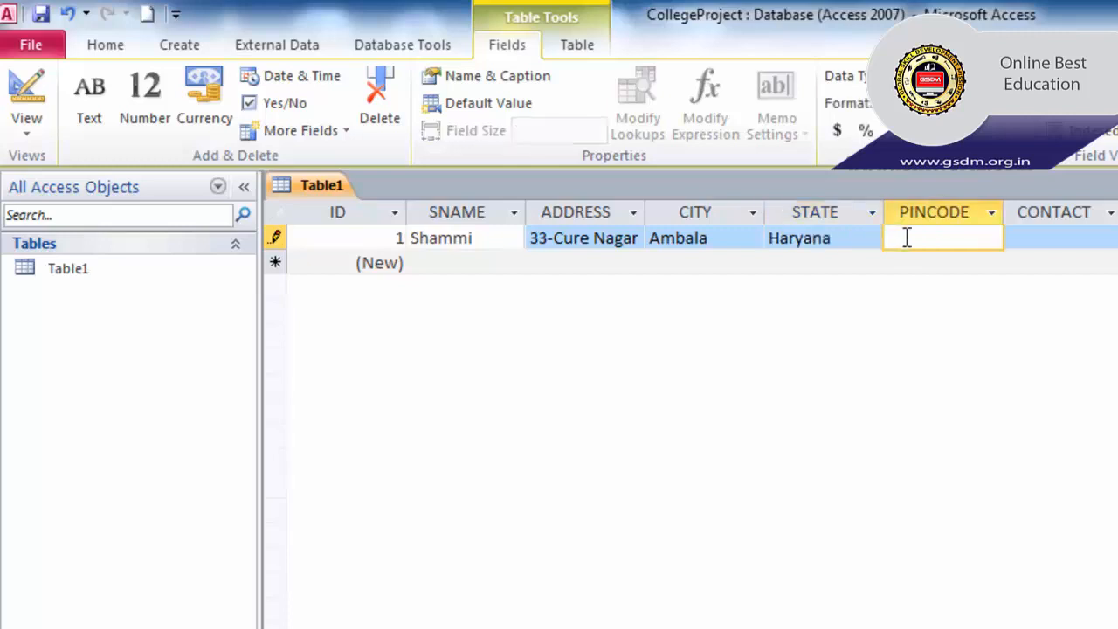
pyautogui.write('134007')
pyautogui.click(1029, 238)
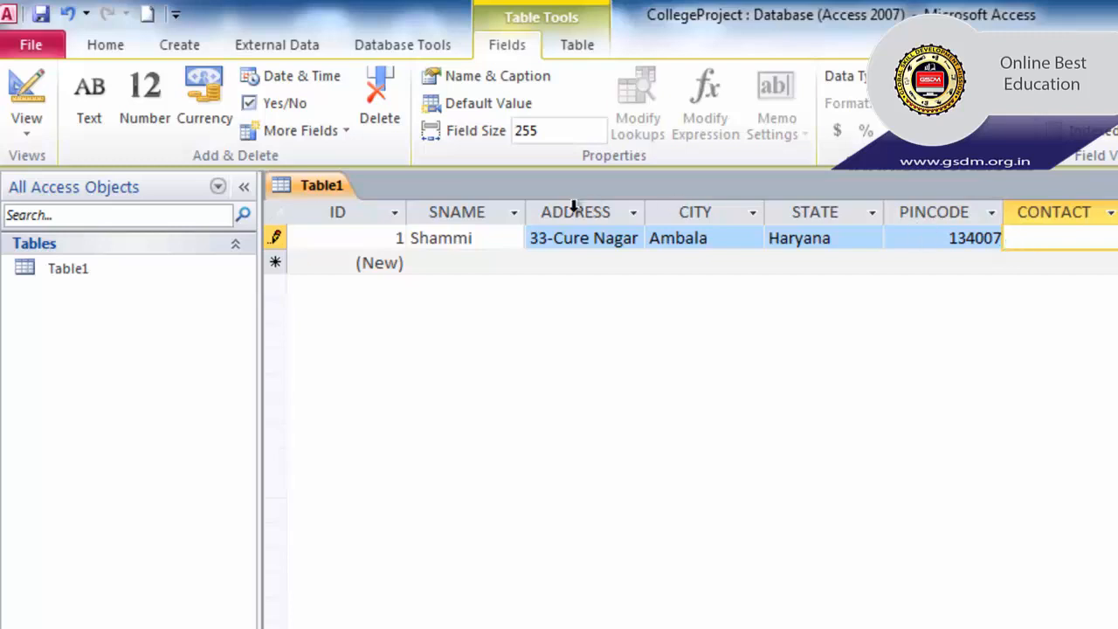
pyautogui.write('321654554')
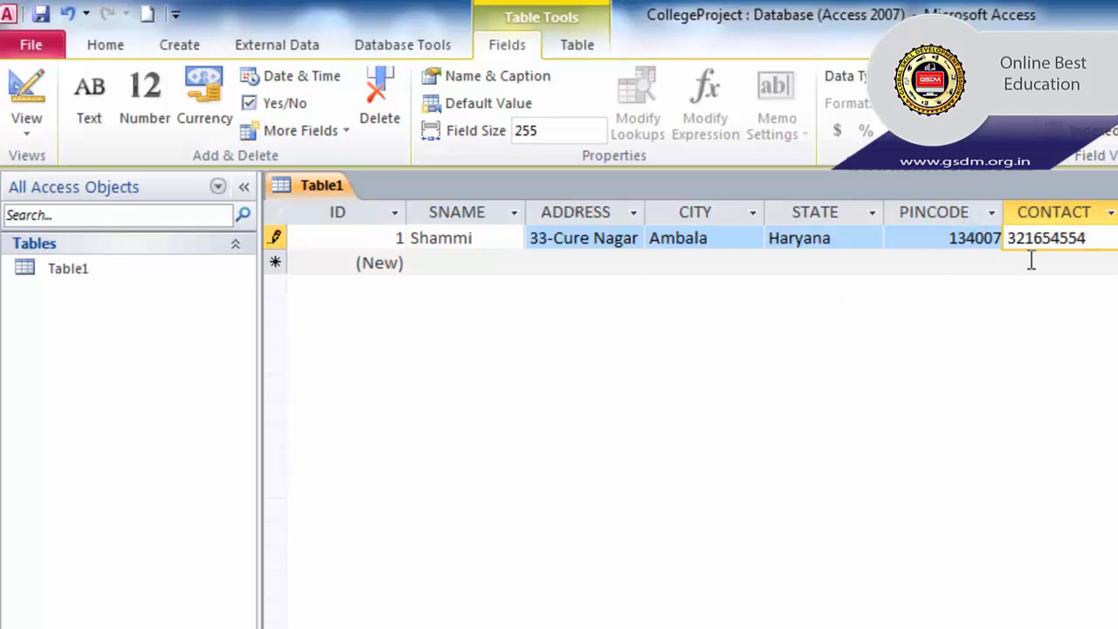
pyautogui.press('Tab')
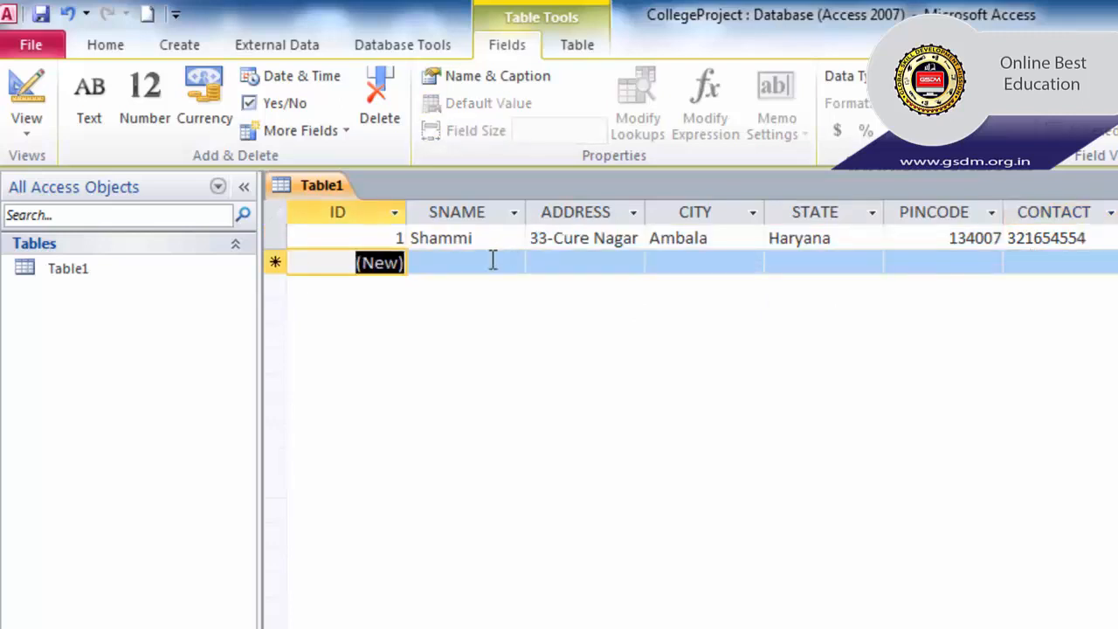
# - Enter the second student's name in record 2's SNAME cell
pyautogui.click(446, 266)
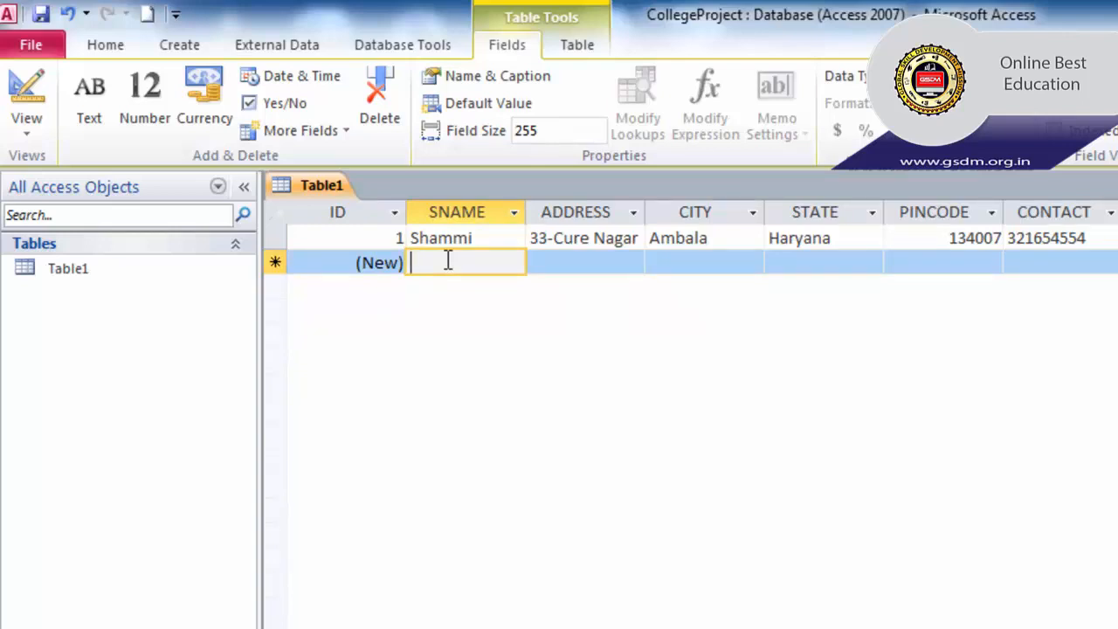
pyautogui.write('U')
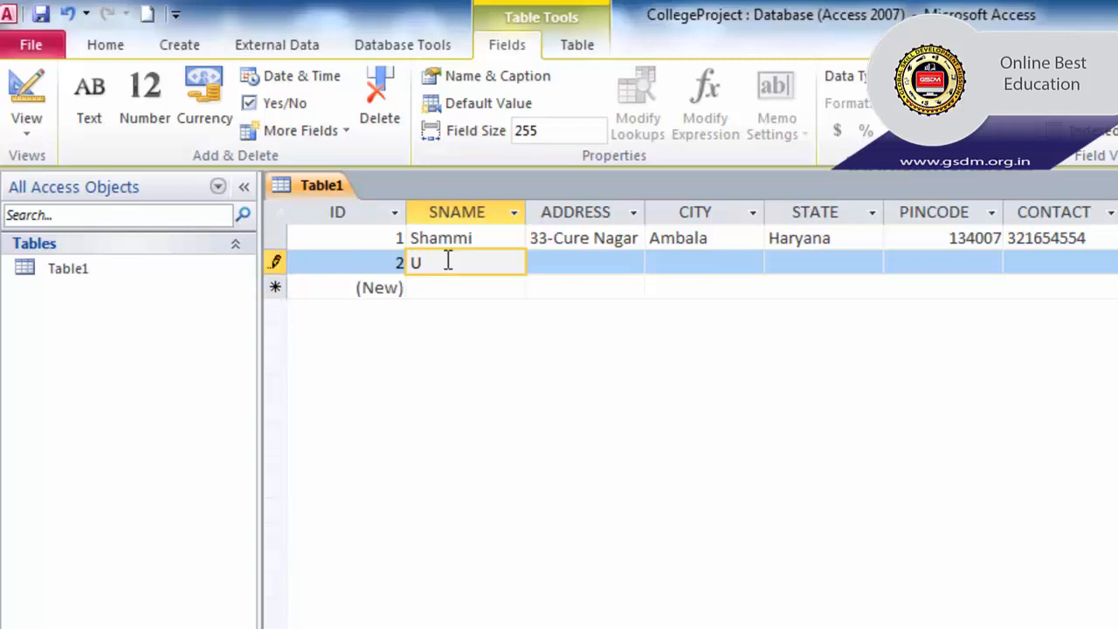
pyautogui.write('day')
pyautogui.click(596, 265)
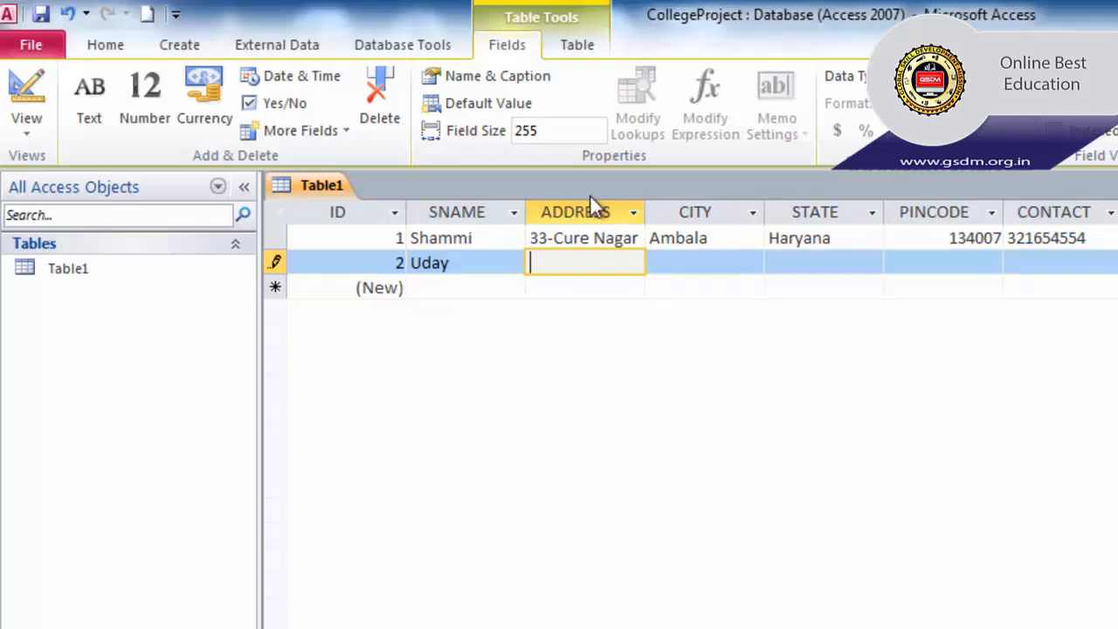
# - Step through the first record's cells to review the entered values
pyautogui.click(625, 232)
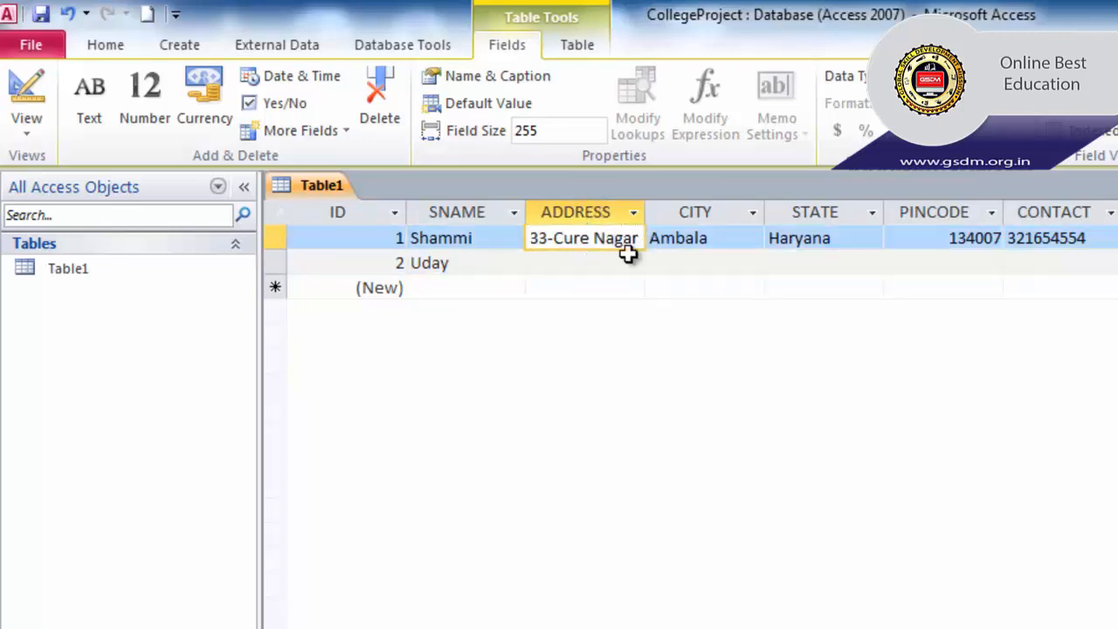
pyautogui.click(492, 240)
pyautogui.click(590, 238)
pyautogui.click(708, 238)
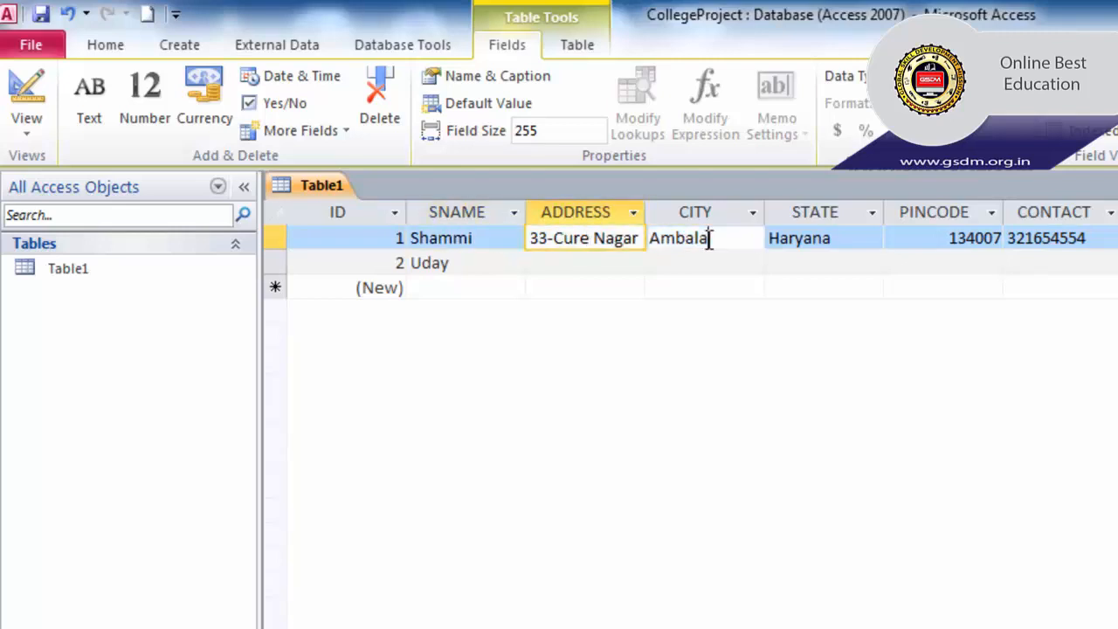
pyautogui.click(804, 237)
pyautogui.click(692, 259)
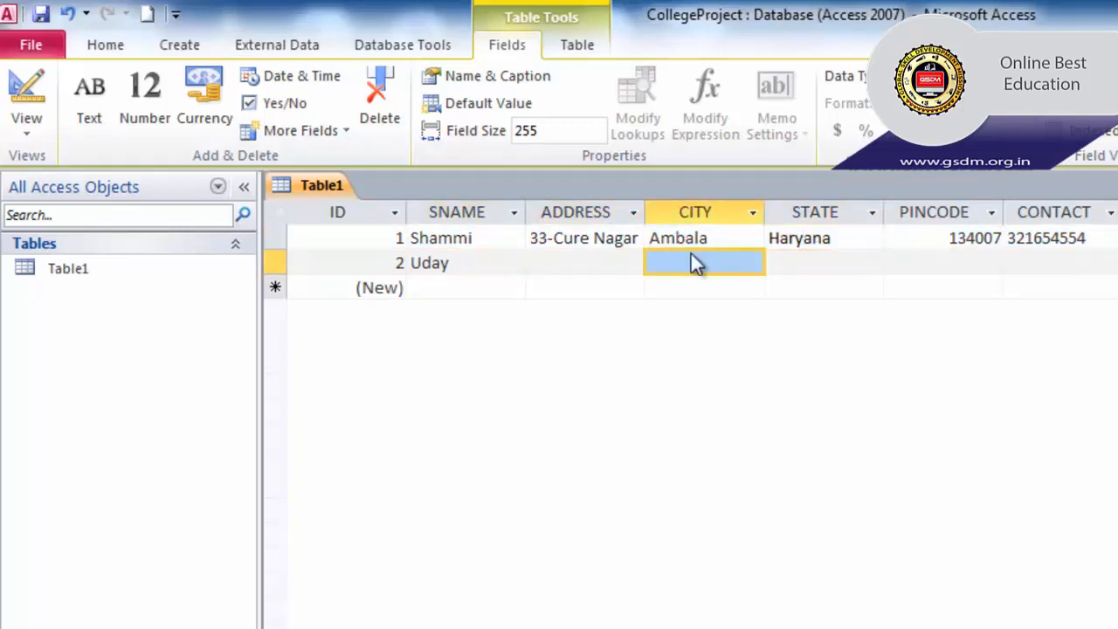
pyautogui.click(605, 237)
pyautogui.click(472, 238)
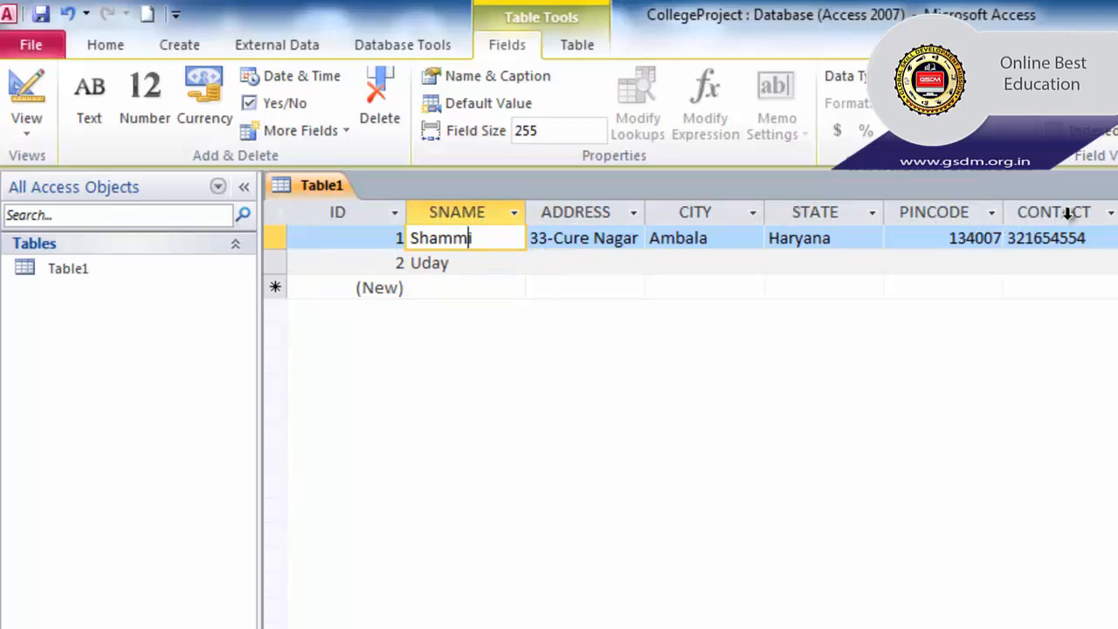
# - Rename the ID field to SID by adding an S before ID
pyautogui.doubleClick(336, 212)
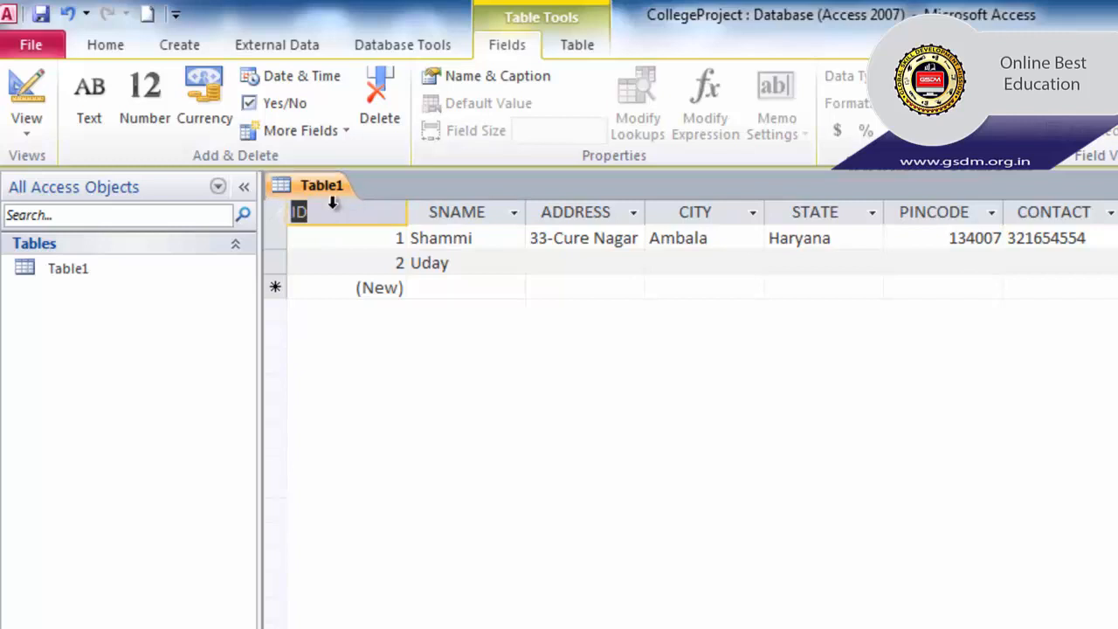
pyautogui.click(342, 213)
pyautogui.write('S')
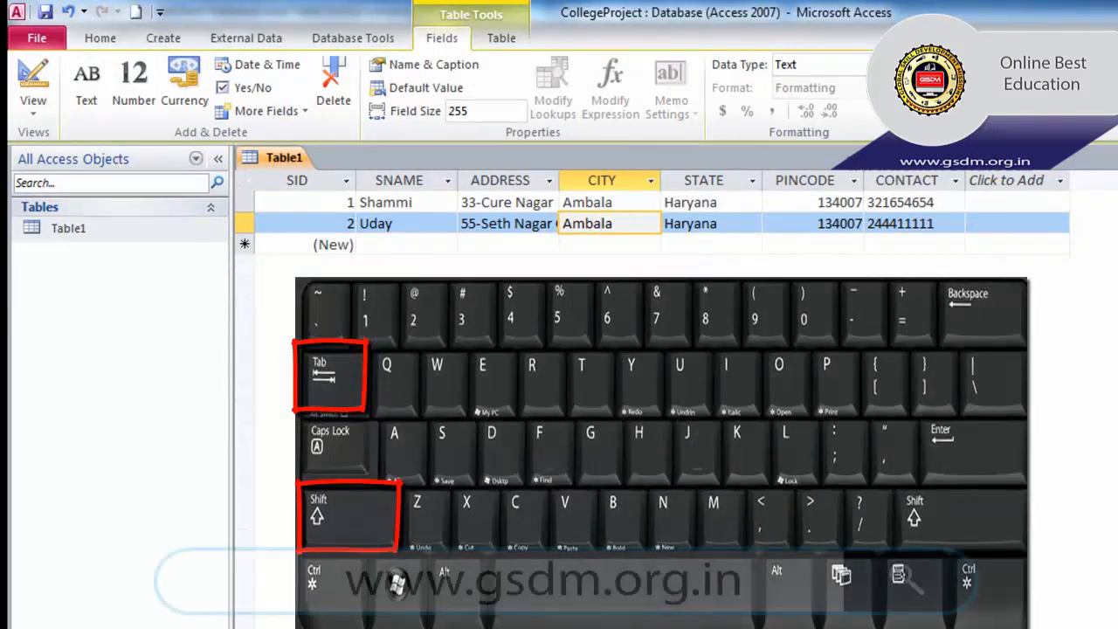
pyautogui.press('Tab')
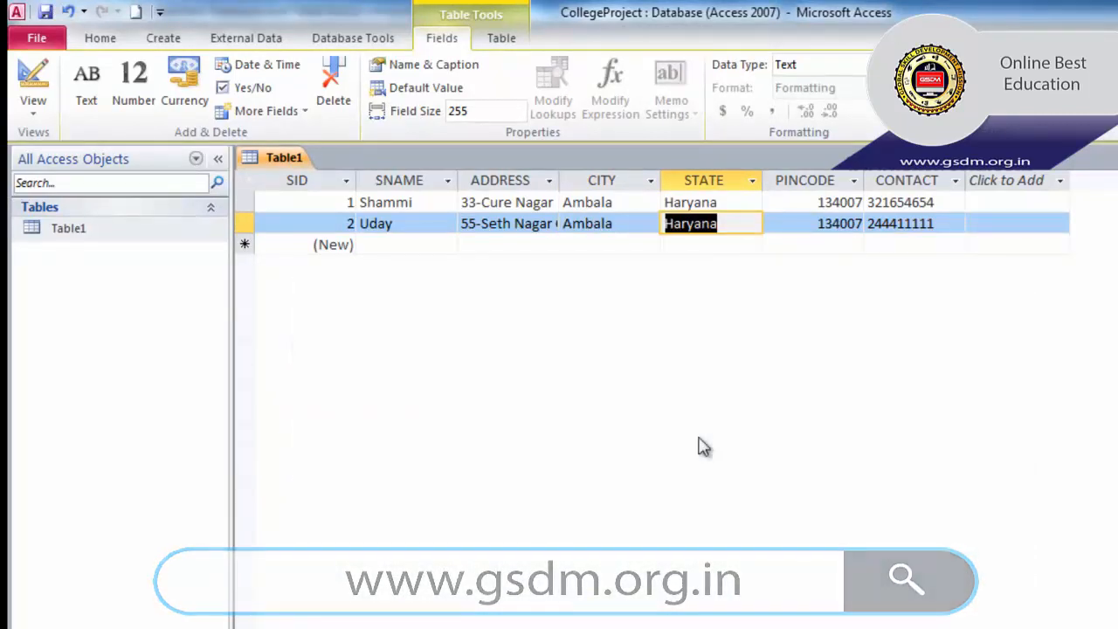
pyautogui.press('Tab')
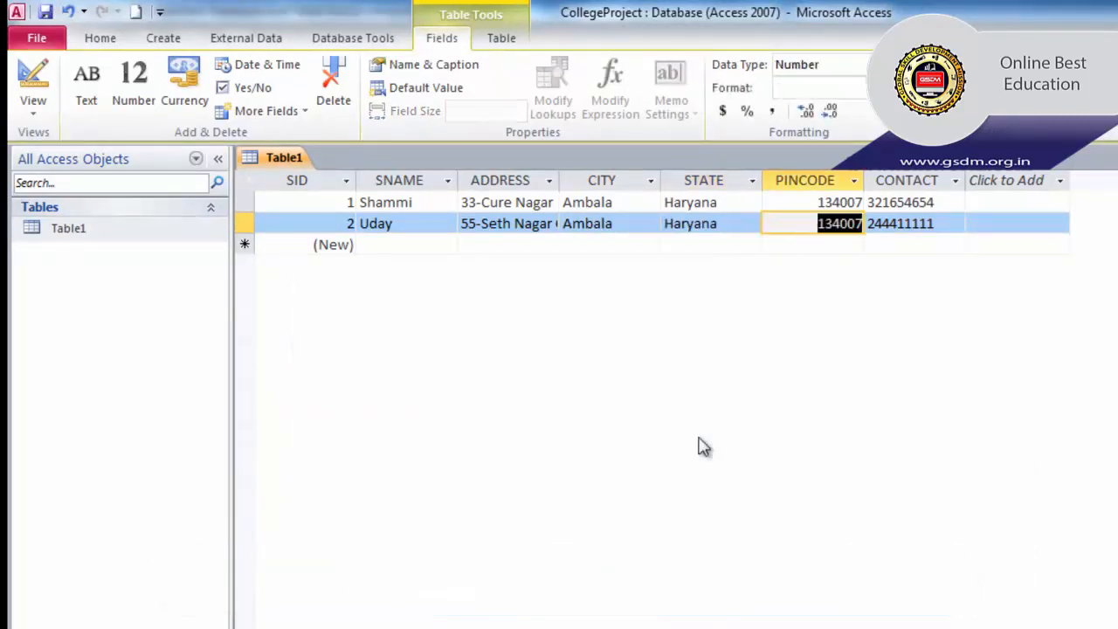
pyautogui.press('Tab')
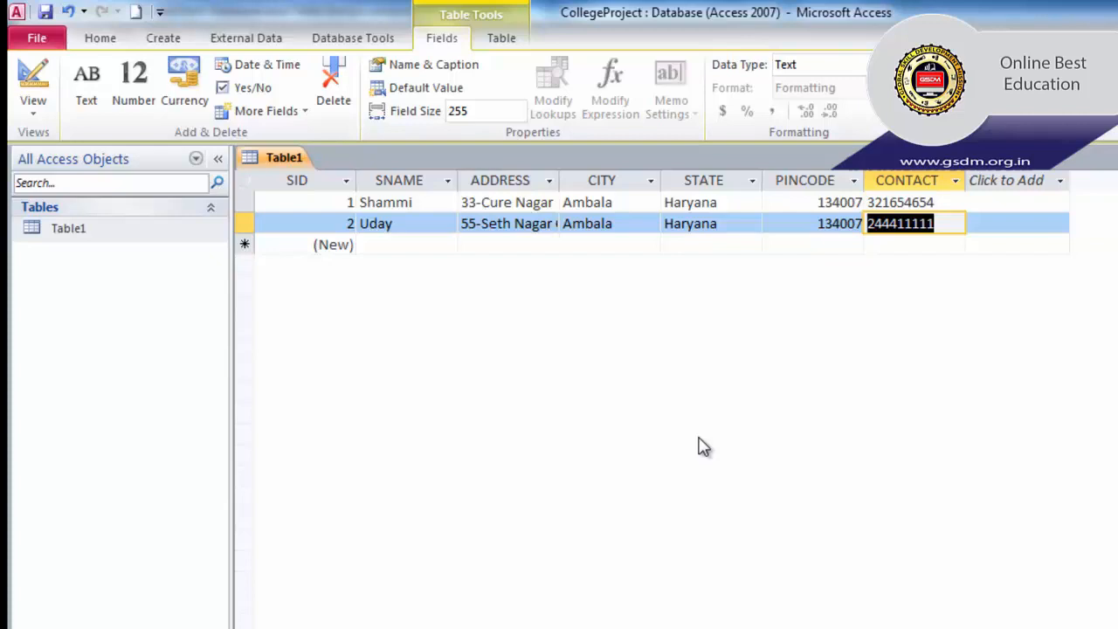
pyautogui.press('Left')
pyautogui.press('Left')
pyautogui.press('Left')
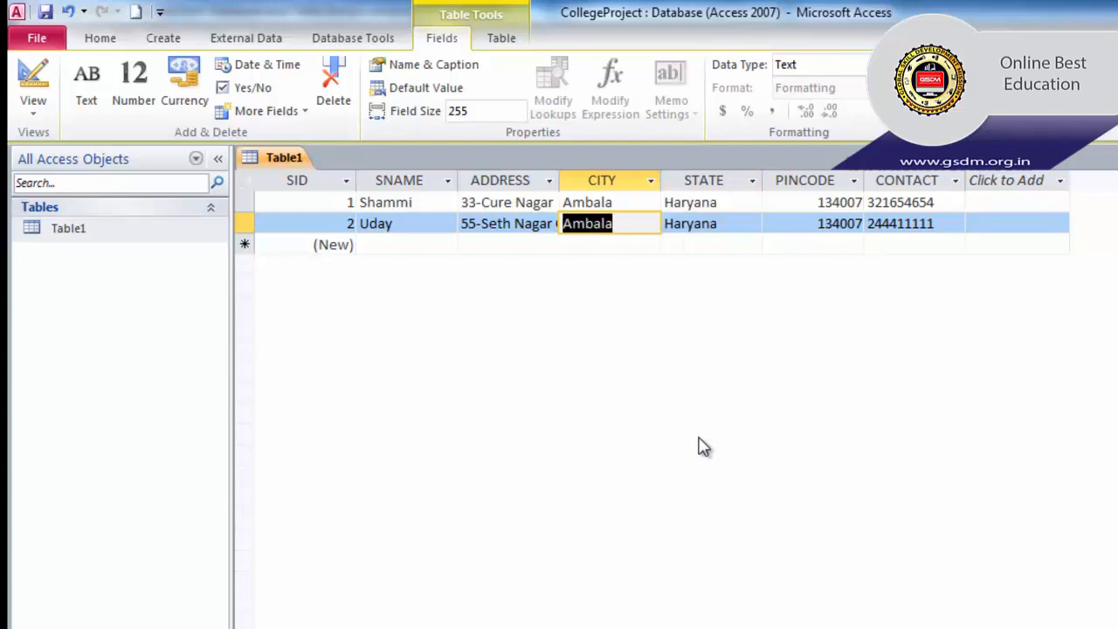
pyautogui.press('Left')
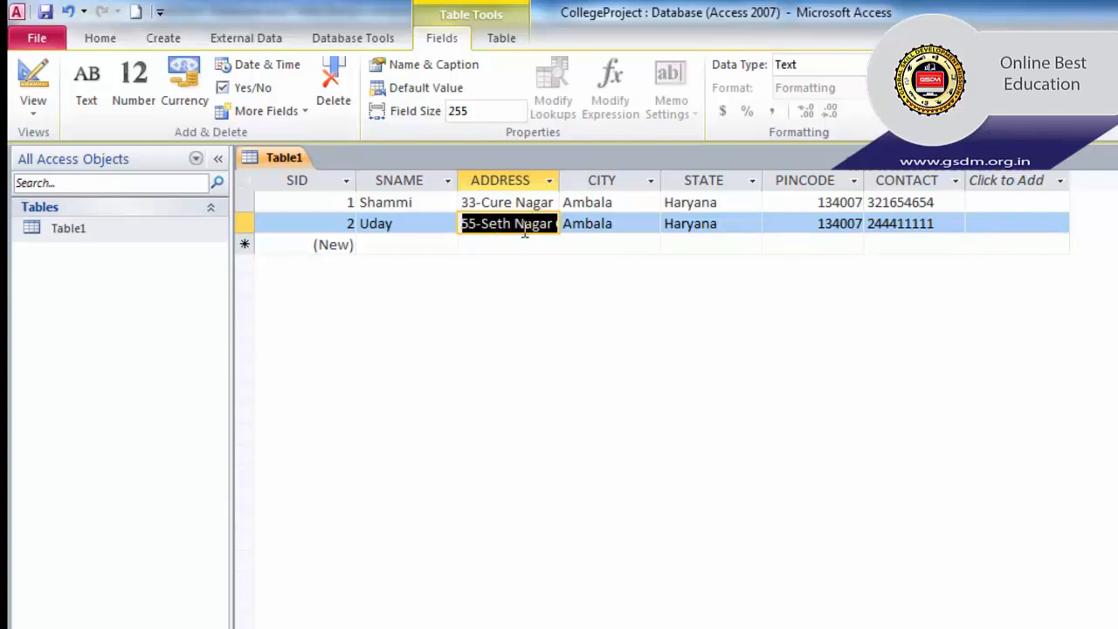
# - Undo an accidental overwrite, then delete ' City' from the end of the second record's address
pyautogui.press('BackSpace')
pyautogui.write('jhj')
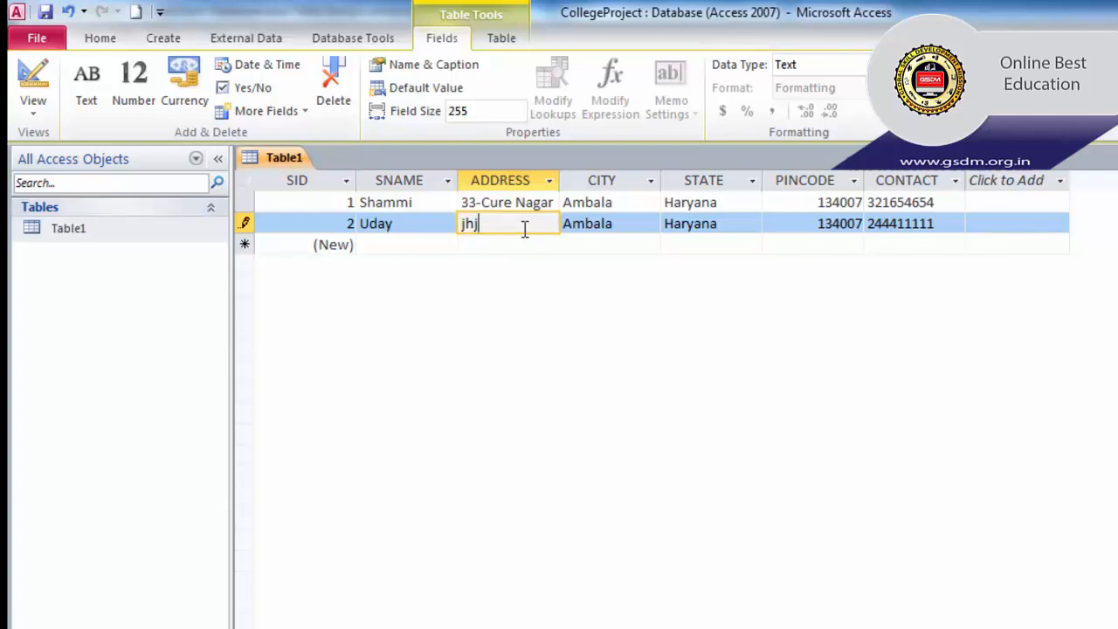
pyautogui.press('Escape')
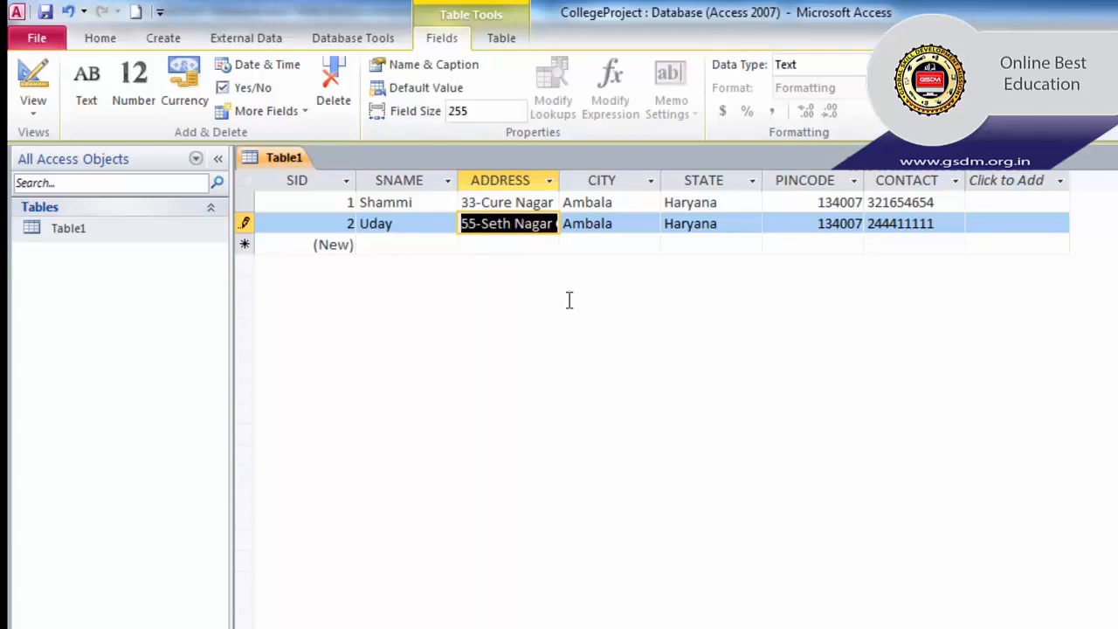
pyautogui.press('F2')
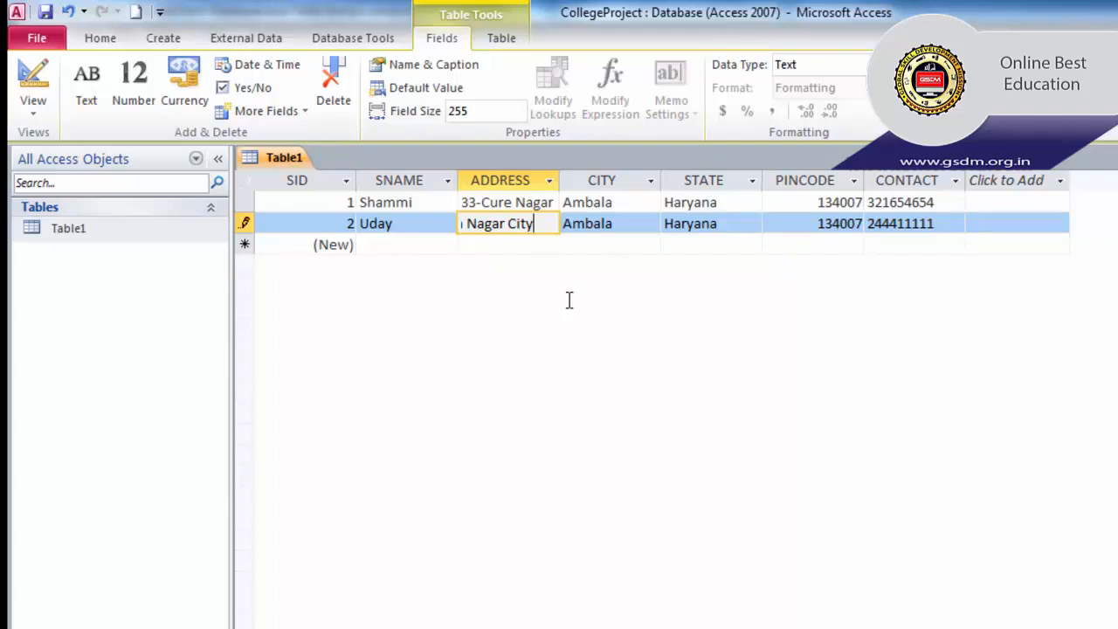
pyautogui.press('BackSpace')
pyautogui.press('BackSpace')
pyautogui.press('BackSpace')
pyautogui.press('BackSpace')
pyautogui.press('BackSpace')
pyautogui.click(631, 223)
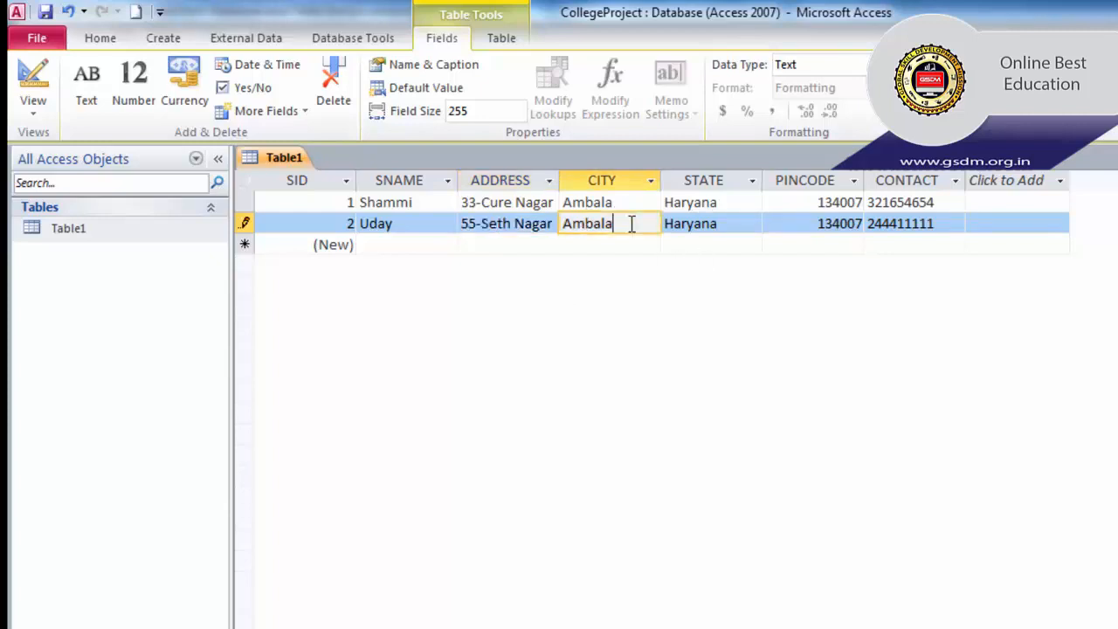
pyautogui.click(529, 223)
pyautogui.click(405, 223)
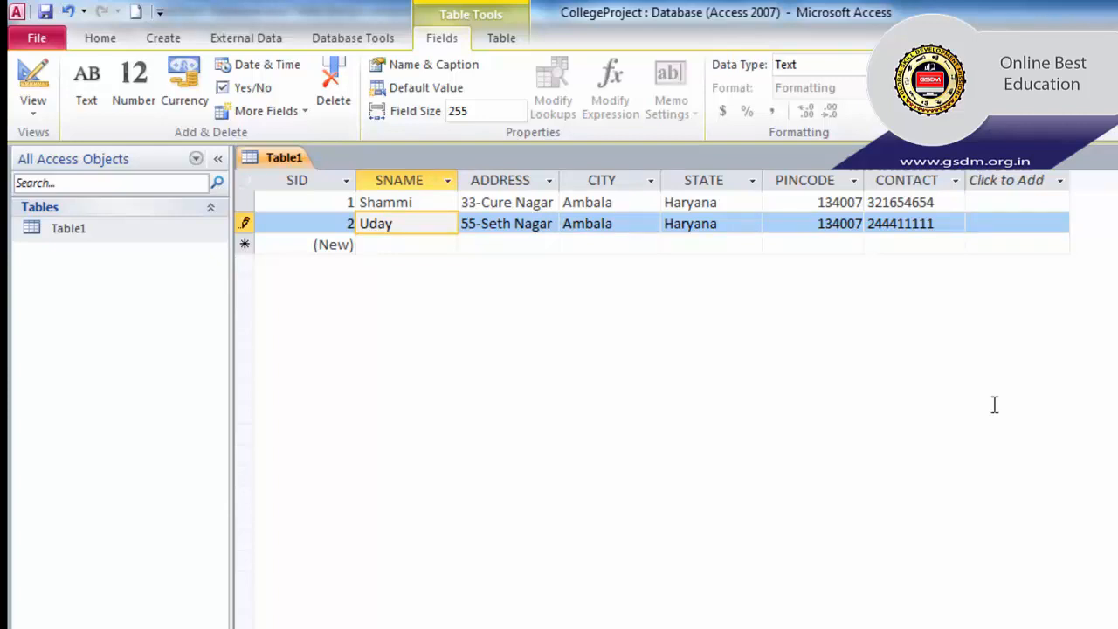
# - Start saving the table from the File menu, then cancel the naming dialog
pyautogui.click(35, 36)
pyautogui.click(56, 74)
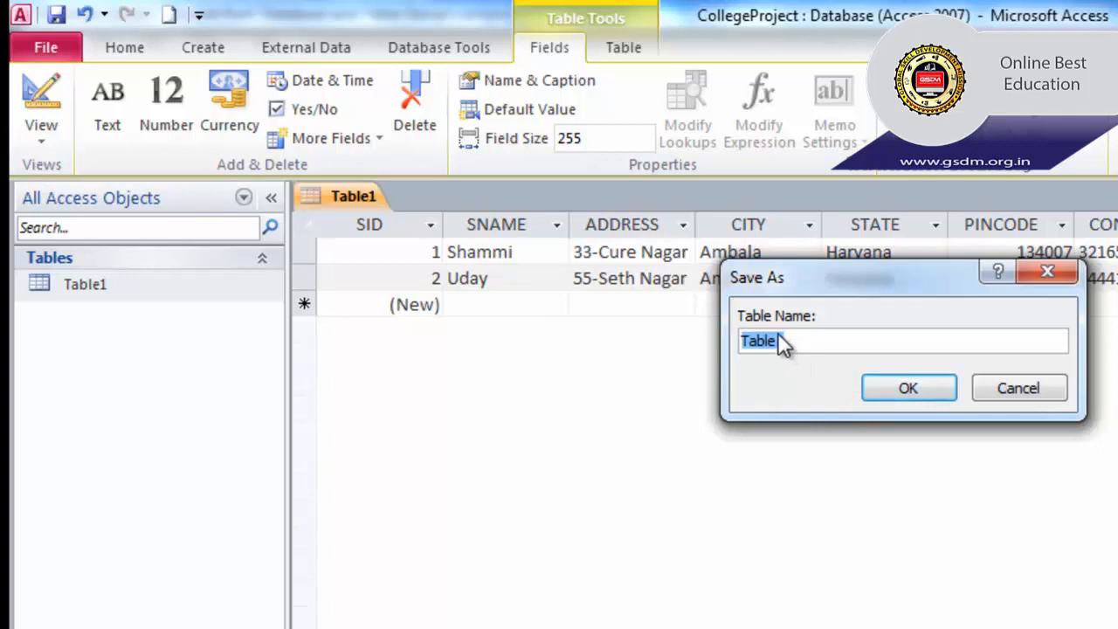
pyautogui.click(1040, 386)
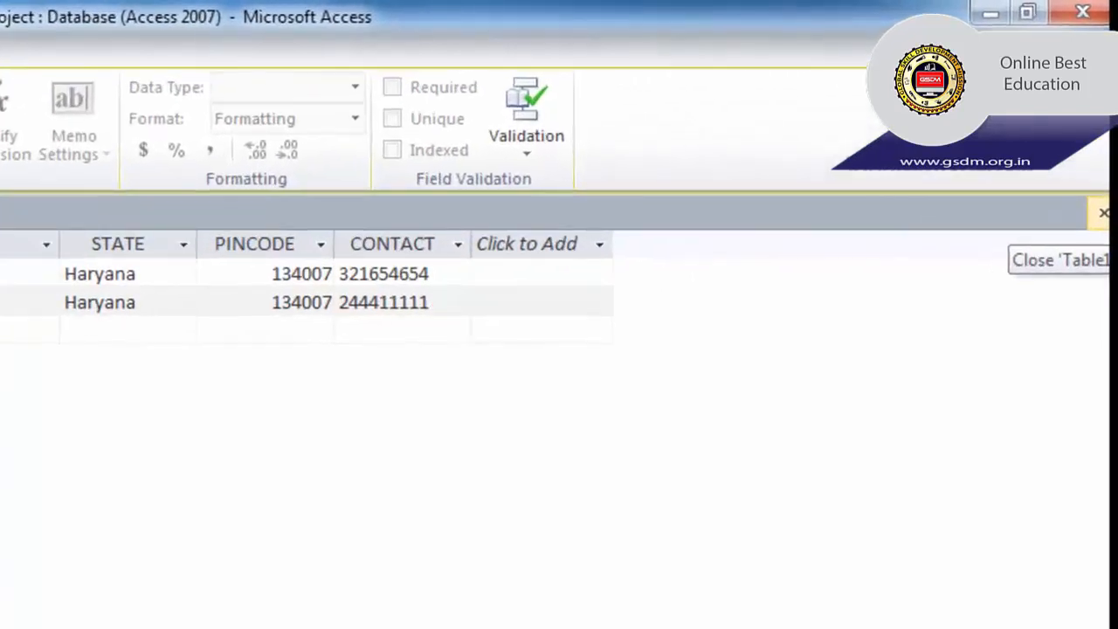
# - Close the Table1 datasheet, agree to save it, and enter Student as the name
pyautogui.click(1103, 212)
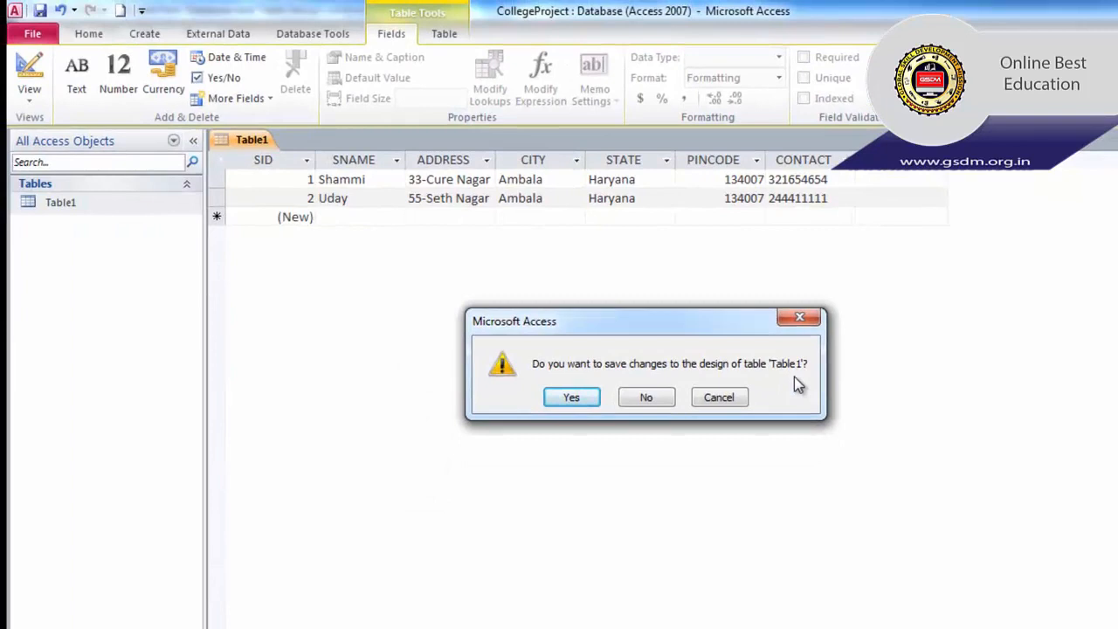
pyautogui.click(584, 399)
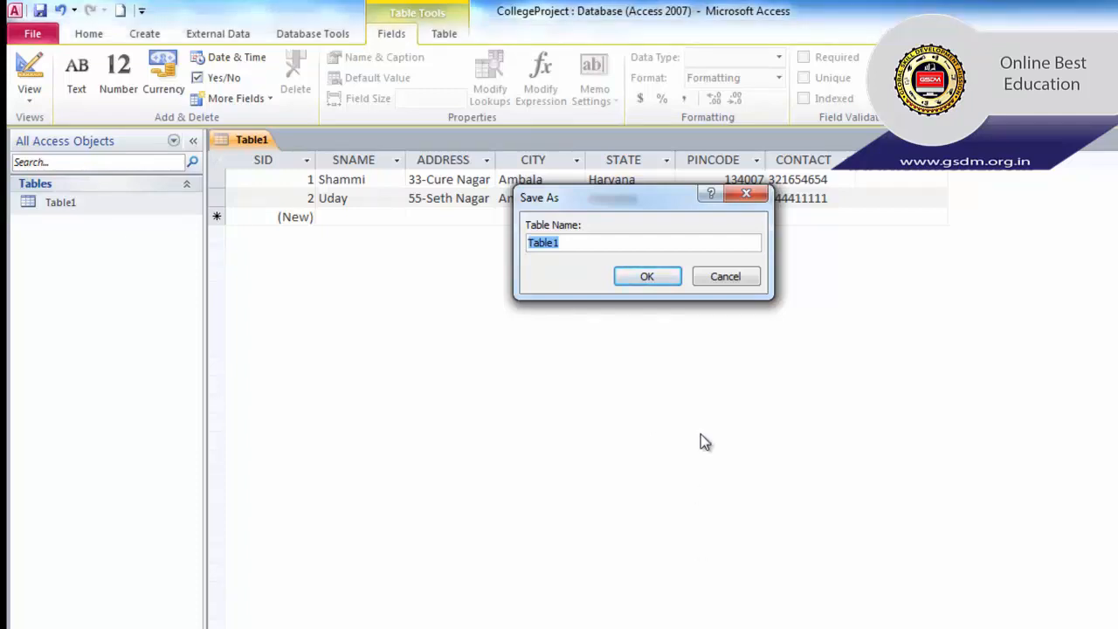
pyautogui.write('Student')
# - Confirm the name Student, then open the Student table from the navigation pane
pyautogui.click(650, 277)
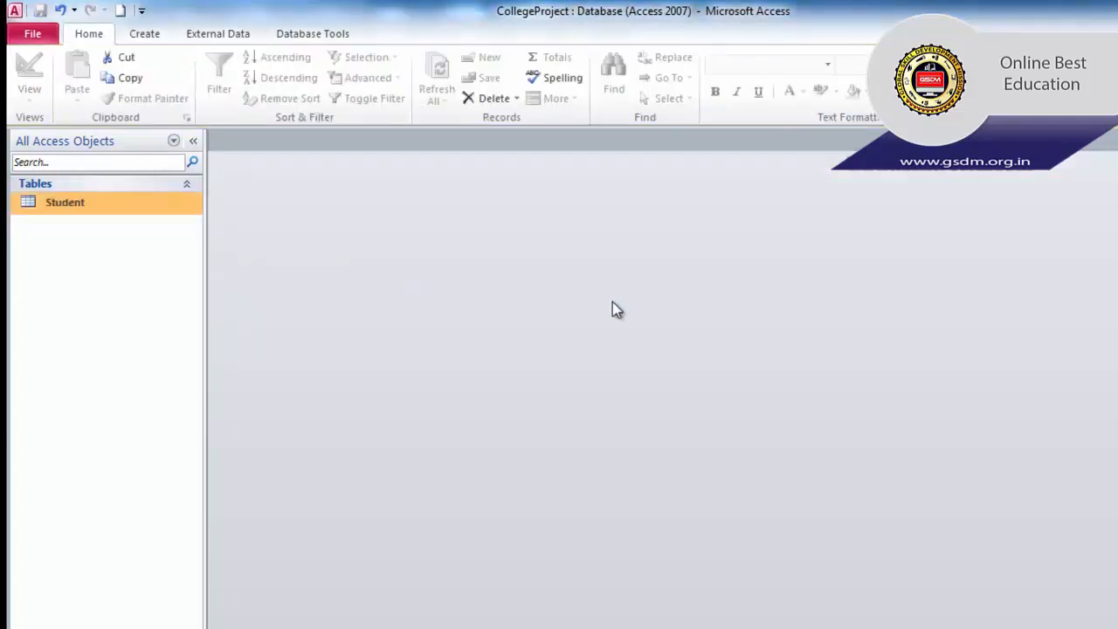
pyautogui.click(74, 207)
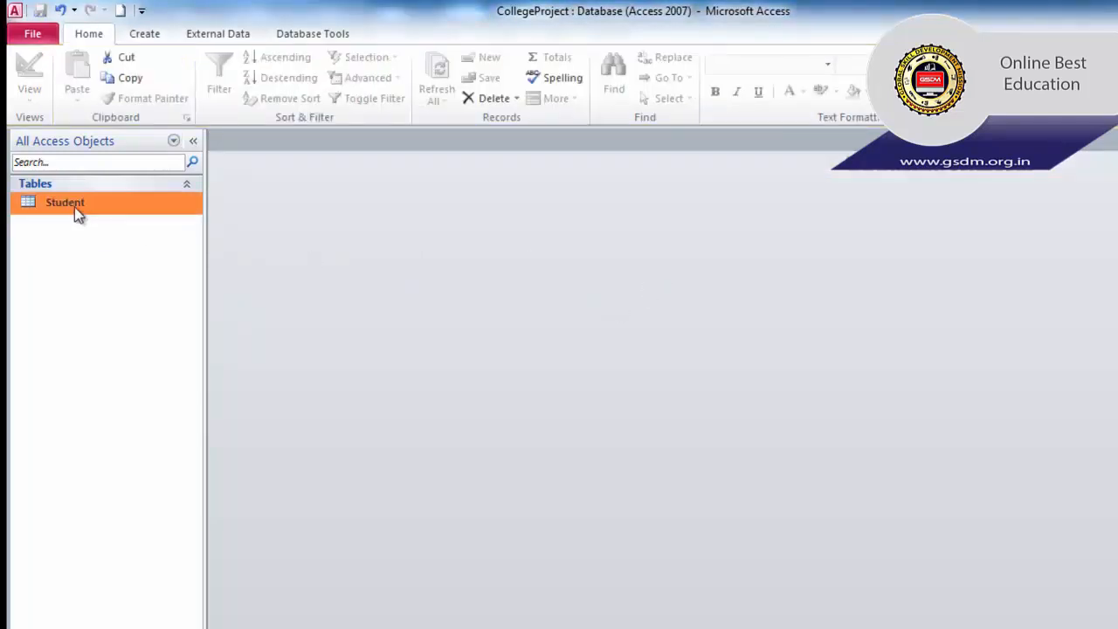
pyautogui.doubleClick(74, 207)
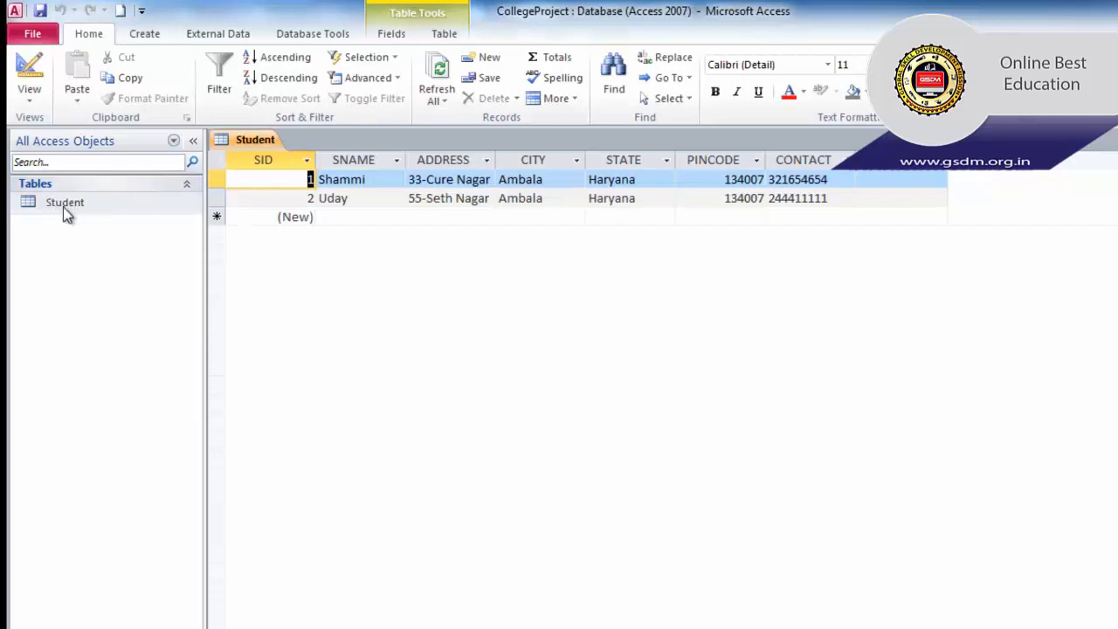